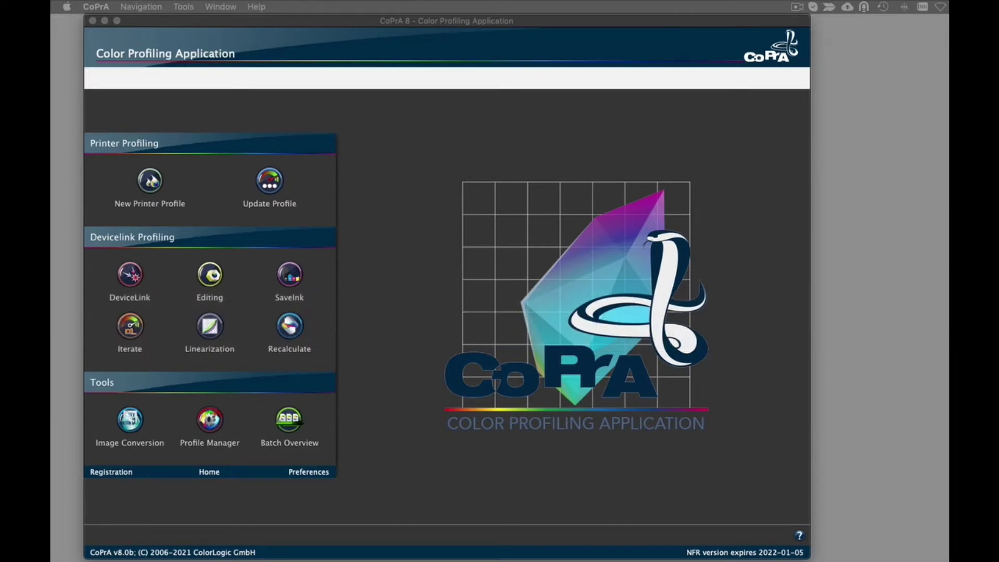
In the DeviceLink editing tool, start a new DeviceLink and set its colour space to GRAY.
click(211, 277)
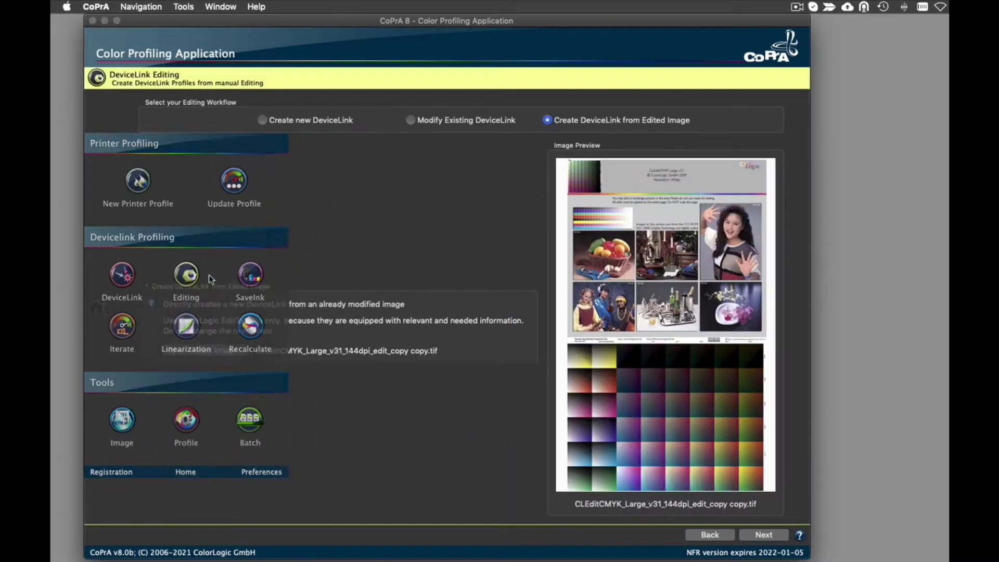
click(264, 121)
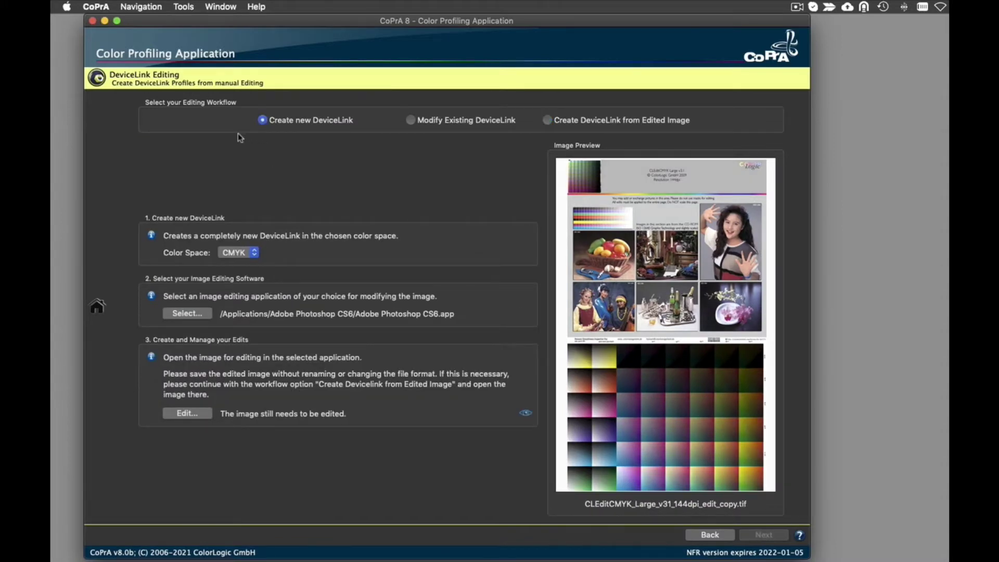
click(243, 252)
key(Escape)
click(251, 257)
key(Down)
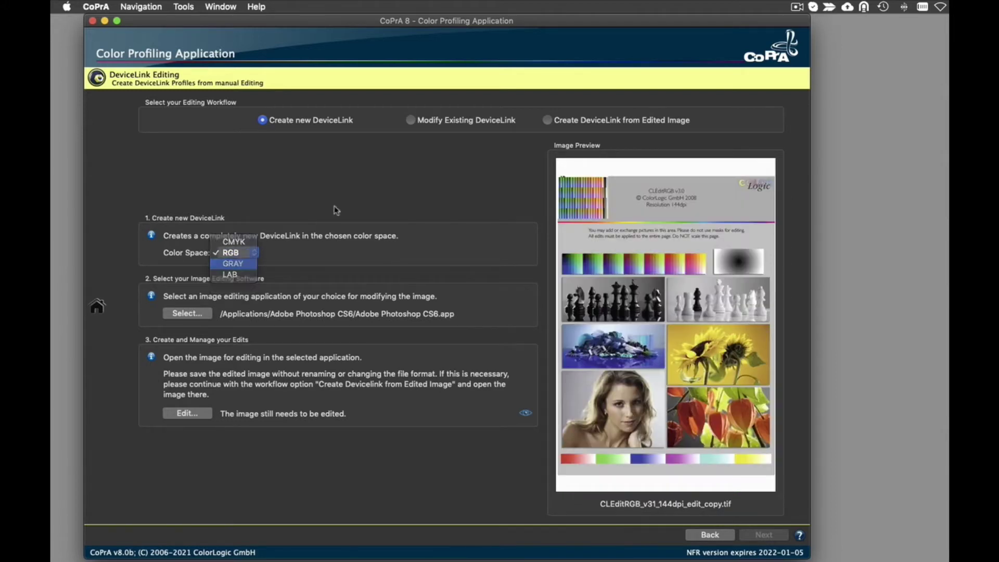
key(Return)
Try the Modify Existing workflow by selecting the DeviceLink file name, then choose Create from Edited Image.
click(411, 120)
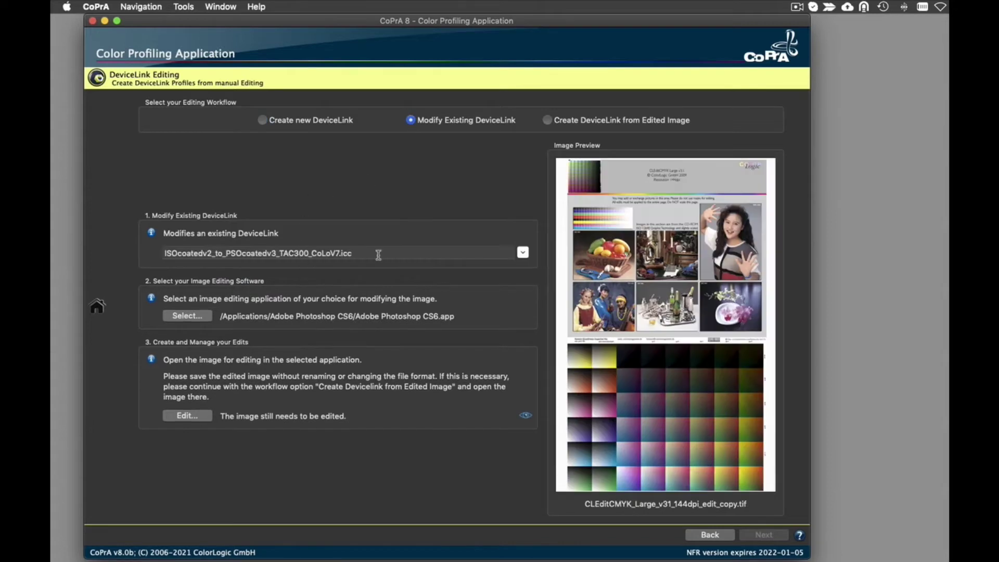
drag(379, 253, 89, 253)
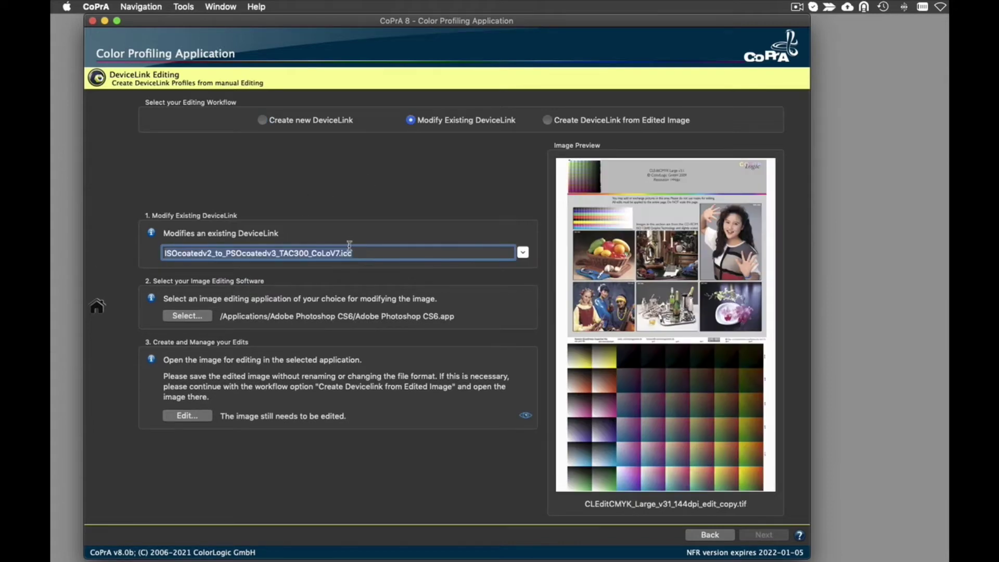
click(547, 121)
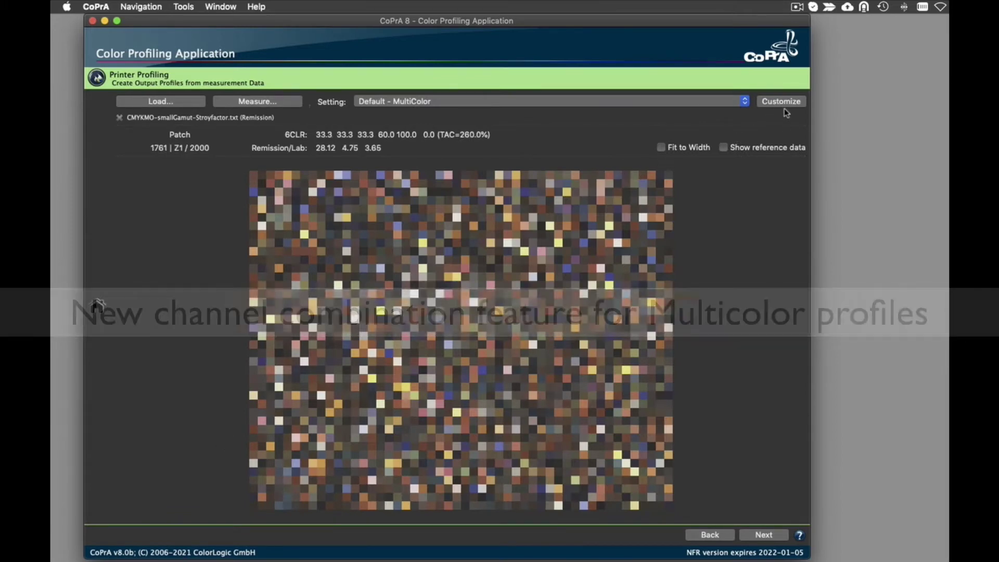
In the multicolor profile Customize settings, turn Combinable Auto off and back on.
click(783, 105)
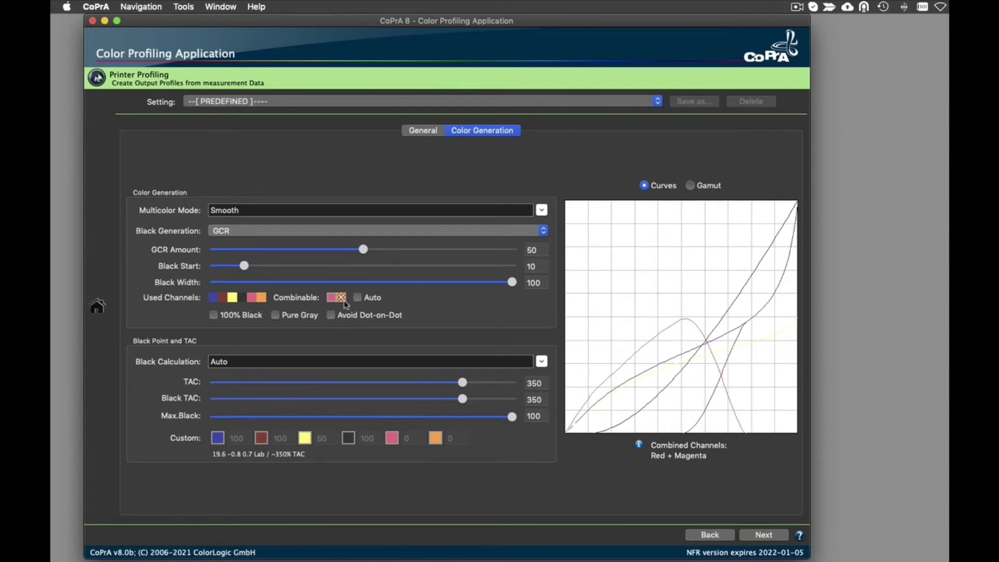
click(342, 299)
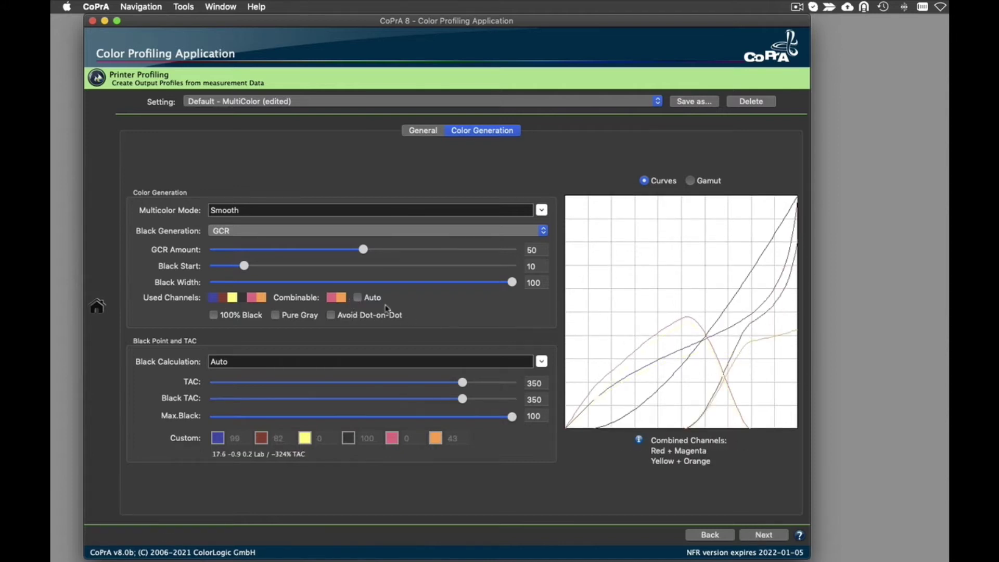
click(359, 299)
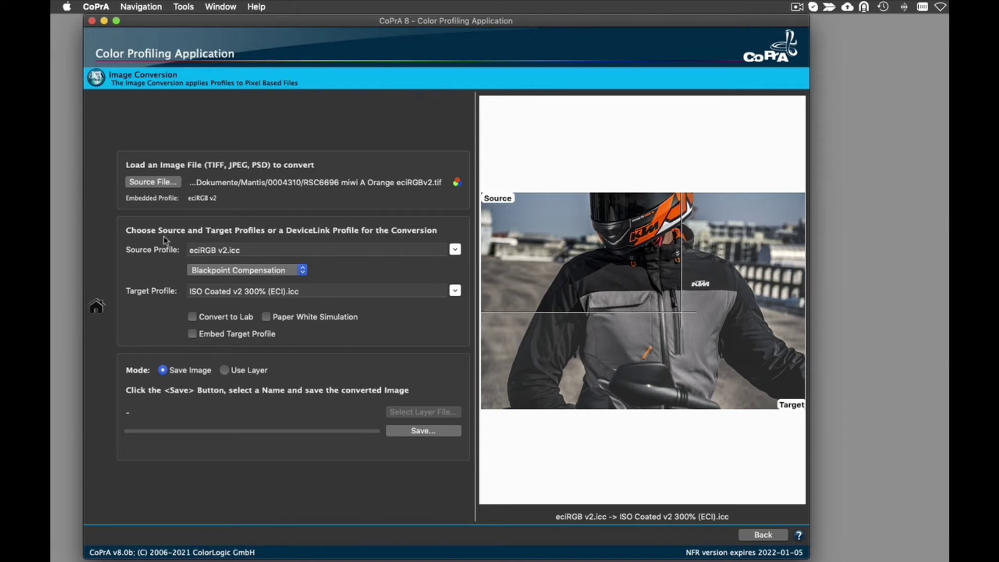
Convert the preview with Perceptual intent and Paper White Simulation, nudging the source/target comparison split.
click(190, 276)
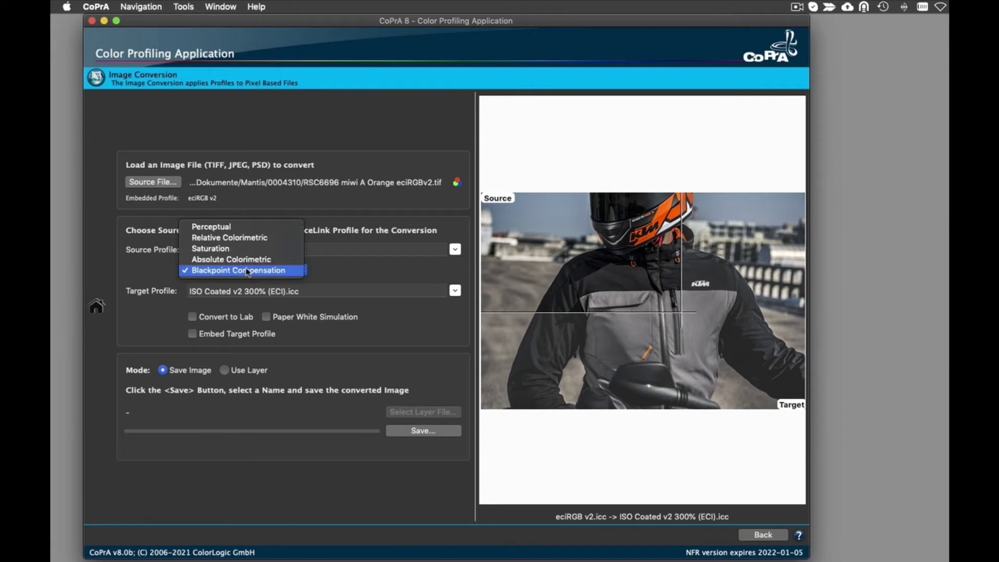
click(253, 230)
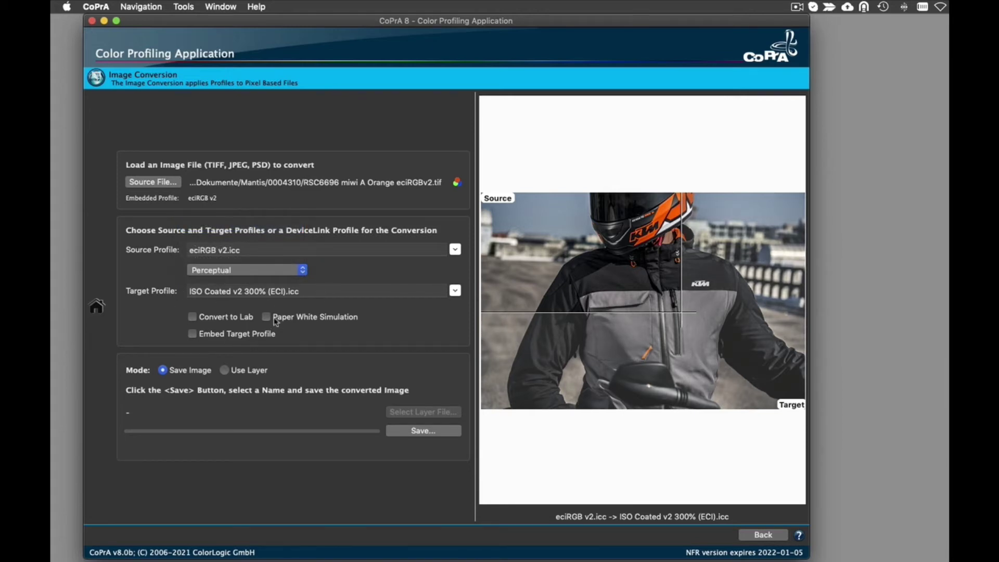
click(266, 317)
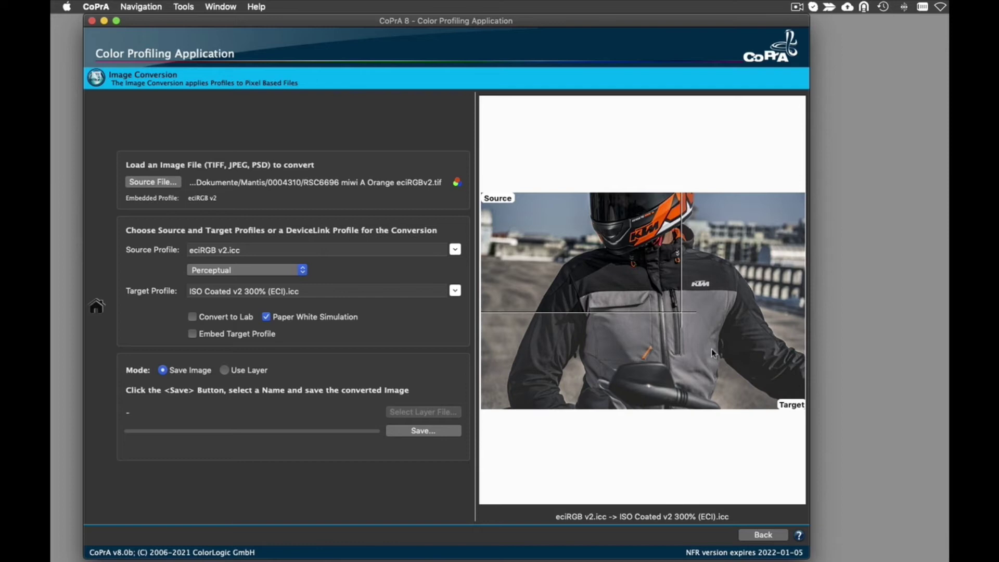
mouse_move(681, 312)
mouse_down()
mouse_move(573, 276)
mouse_move(692, 320)
mouse_move(687, 311)
mouse_up()
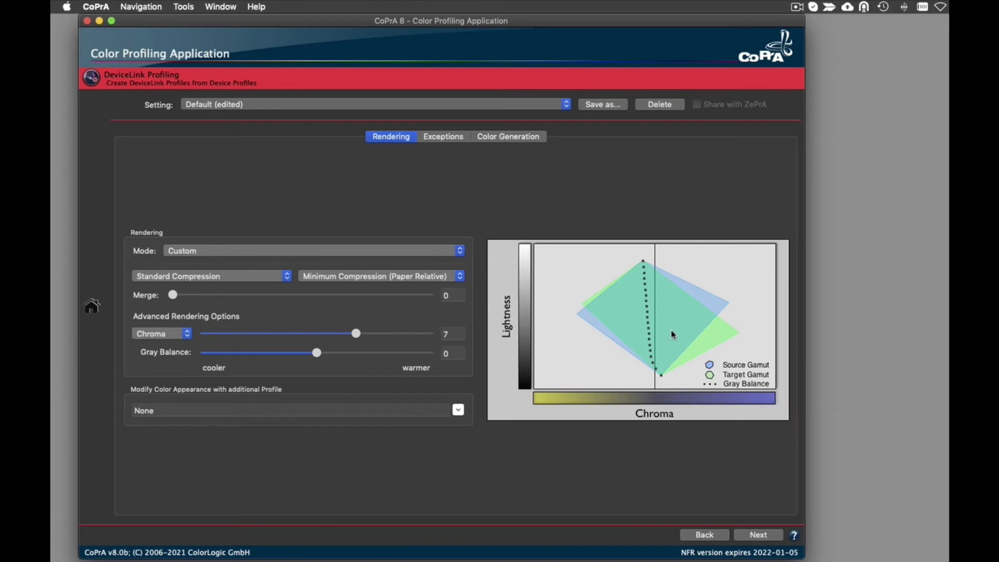
Set the DeviceLink rendering mode to Automatic Paper Relative.
click(194, 252)
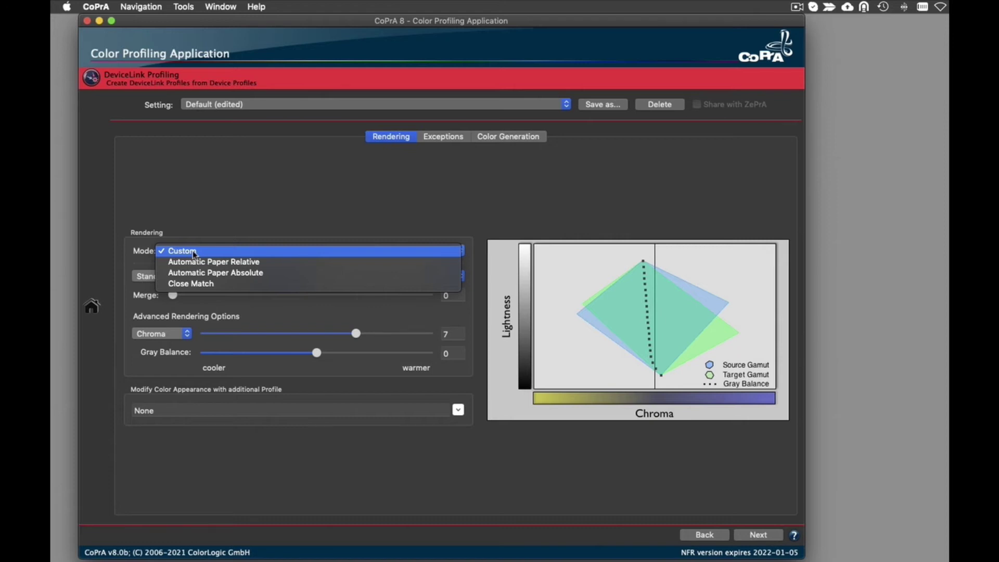
click(207, 263)
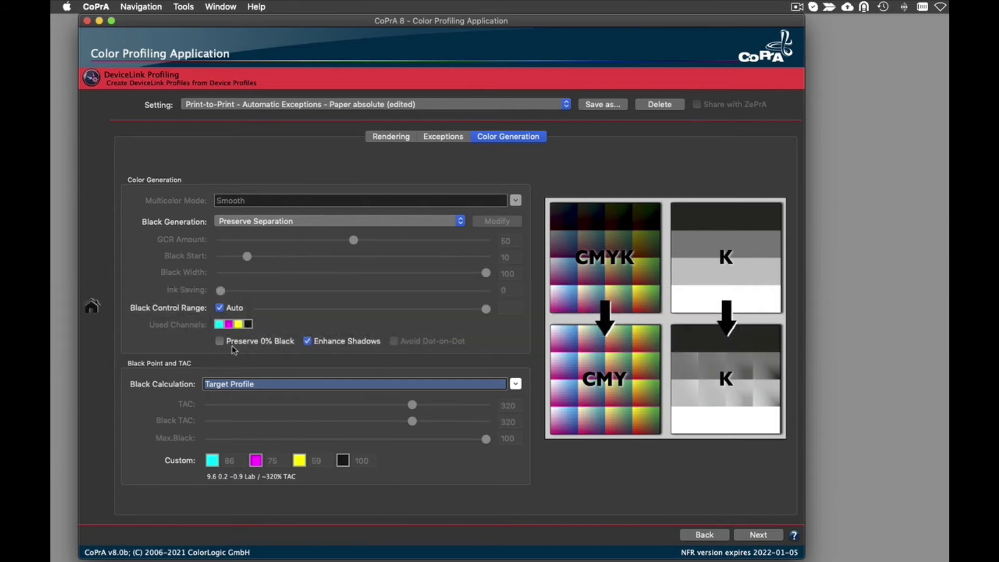
Turn off Preserve 0% Black, switch black generation to GCR, then re-enable Preserve 0% Black.
click(234, 342)
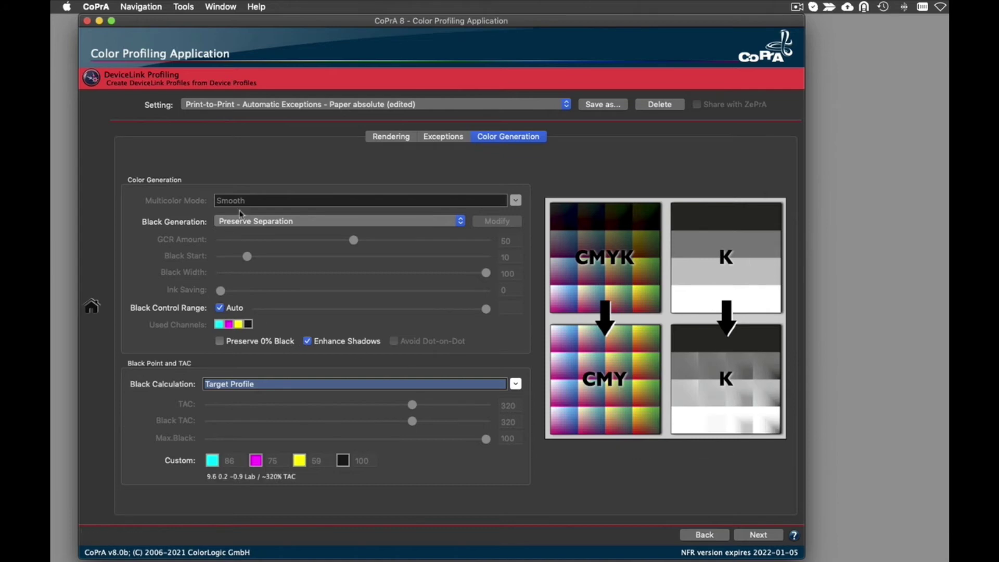
click(263, 223)
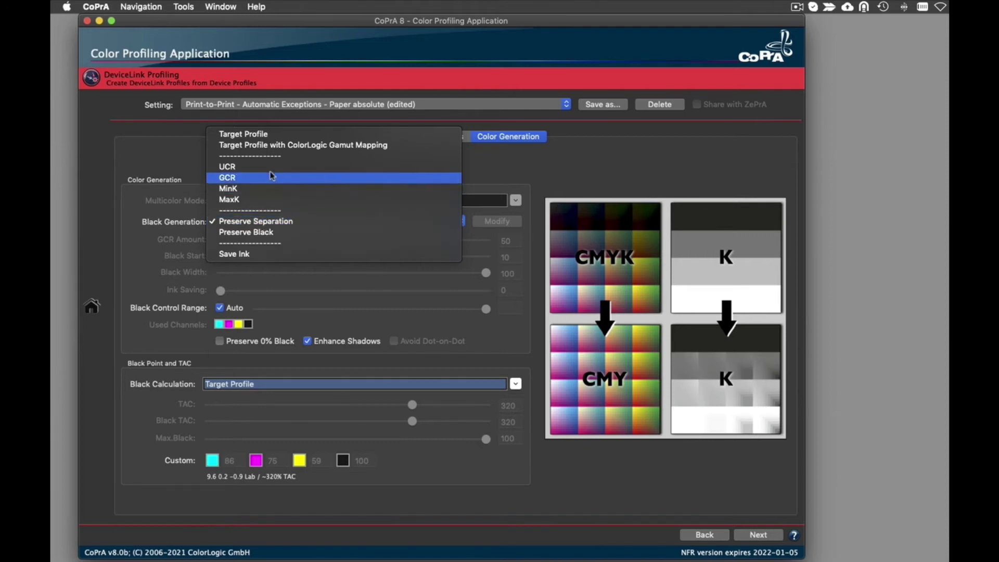
click(266, 222)
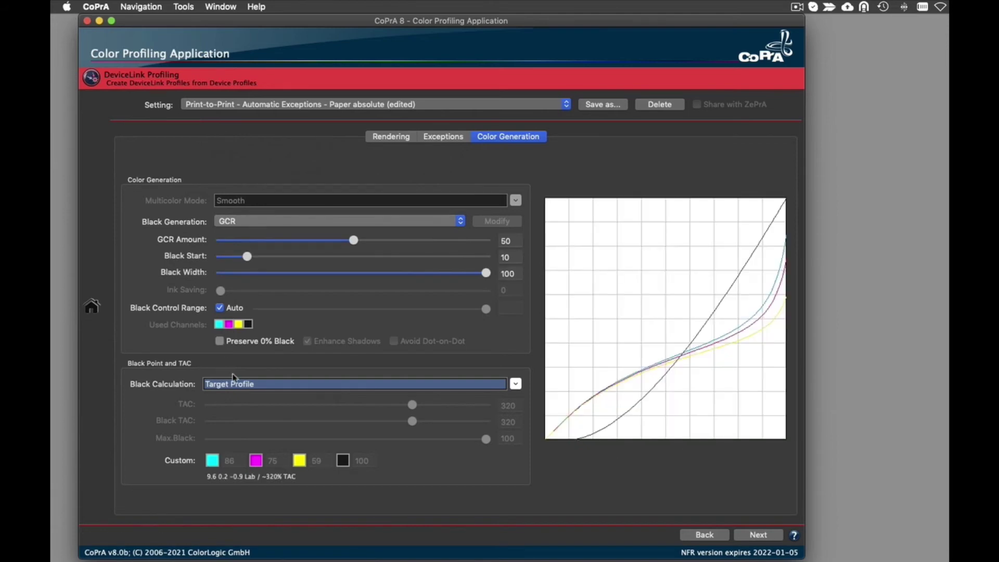
click(221, 342)
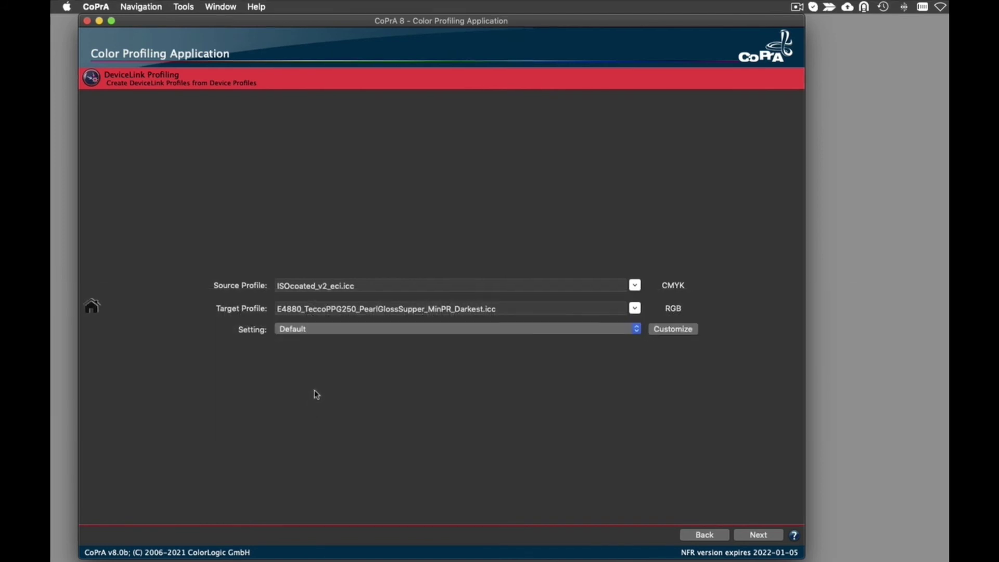
In the DeviceLink Customize settings, set colour generation to Target Profile with ColorLogic Gamut Mapping.
click(672, 329)
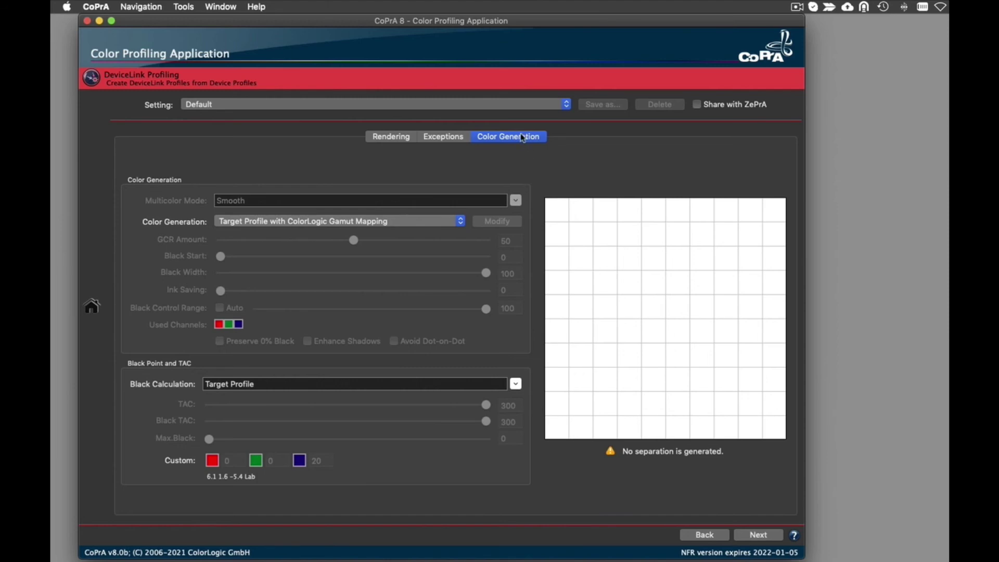
click(304, 223)
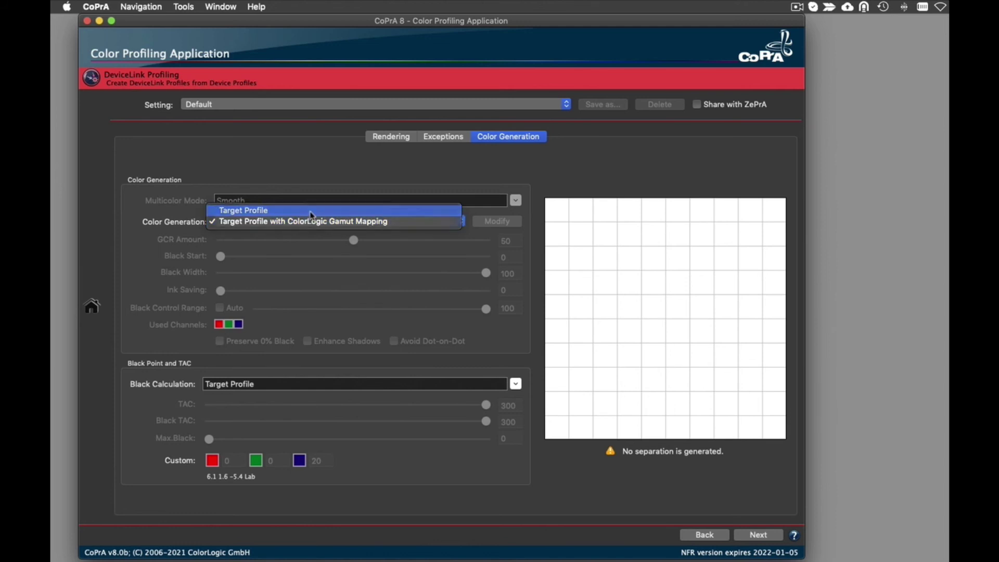
click(307, 210)
click(309, 227)
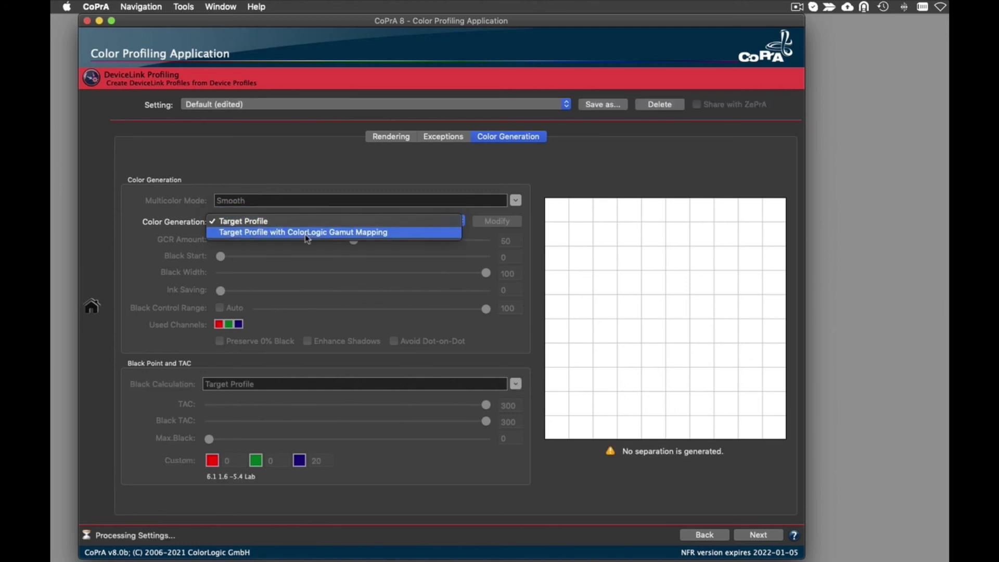
click(307, 233)
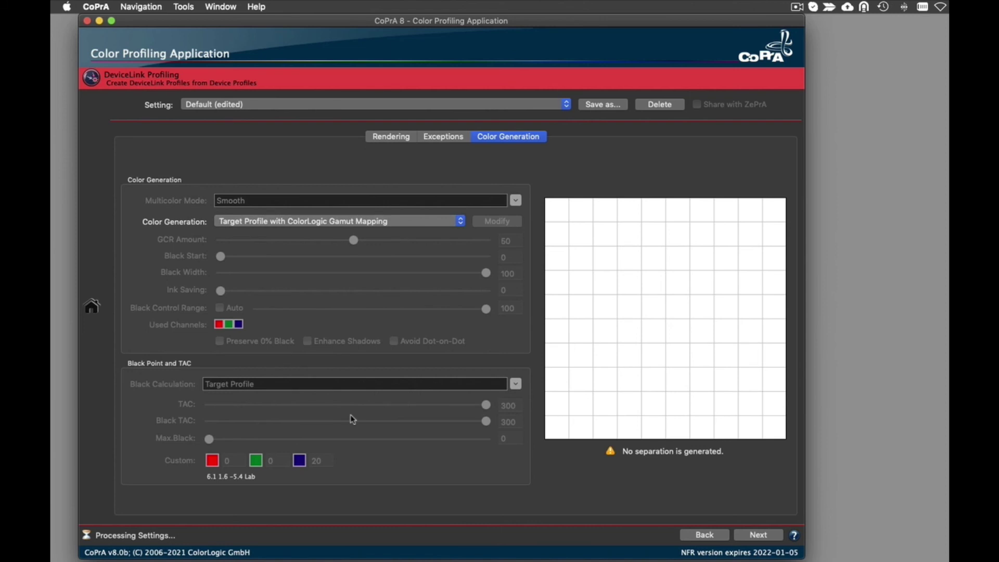
Set the Black Calculation mode to Neutral.
click(516, 387)
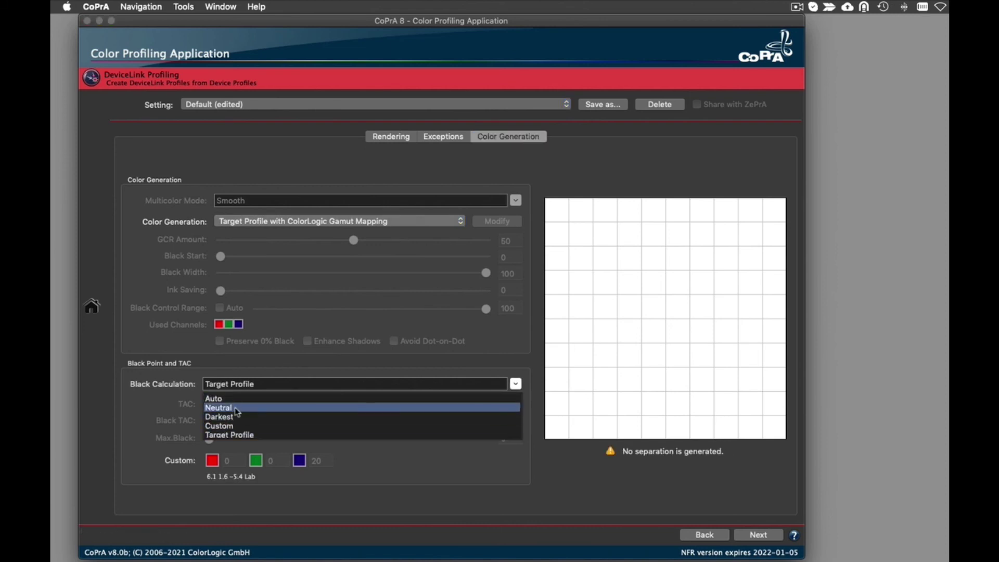
click(236, 409)
click(242, 385)
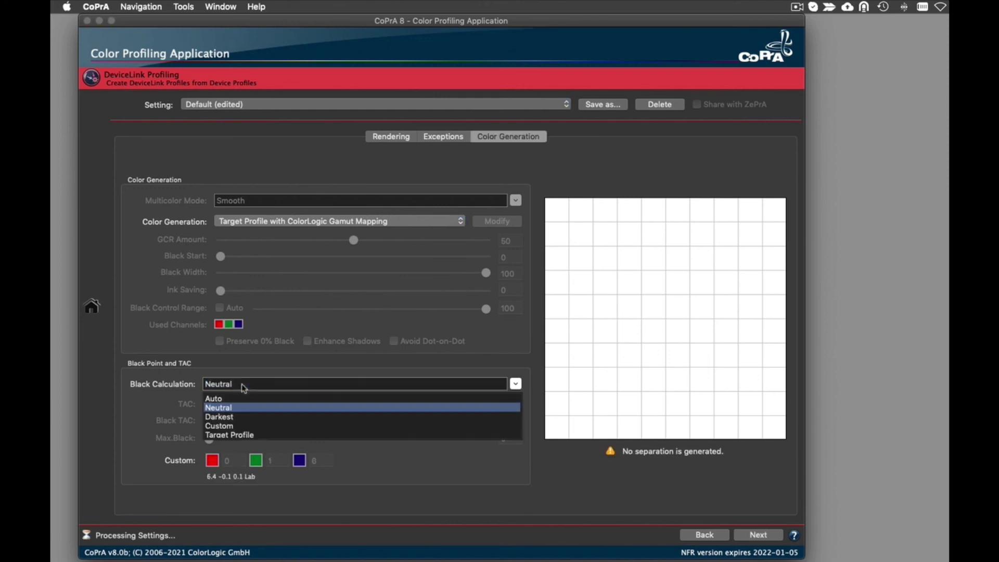